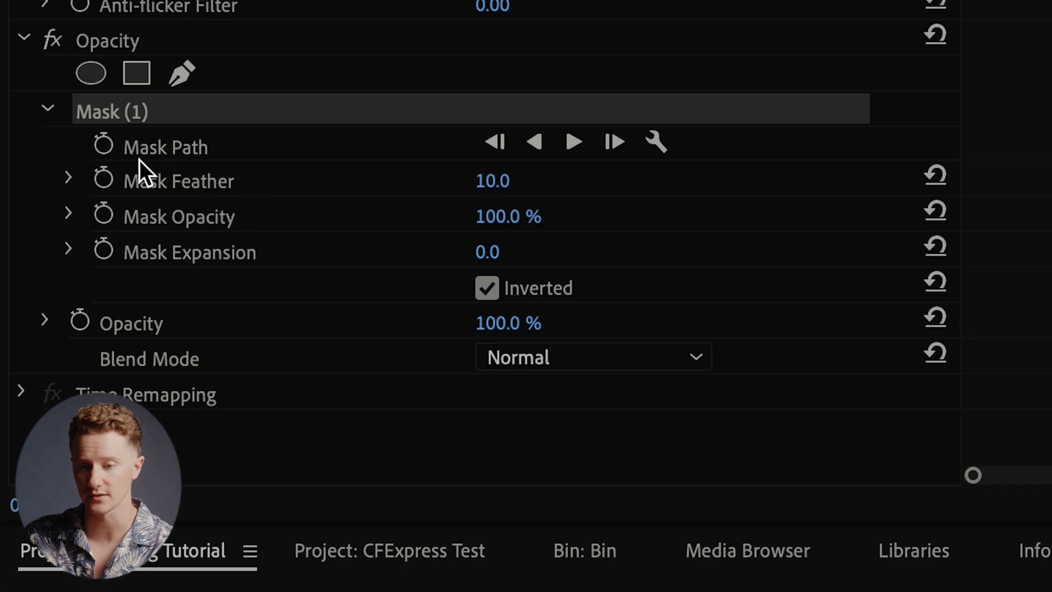
Add the first Mask Path keyframe at 00:00:05:12 and display the mask outline around the arm
left_click(106, 150)
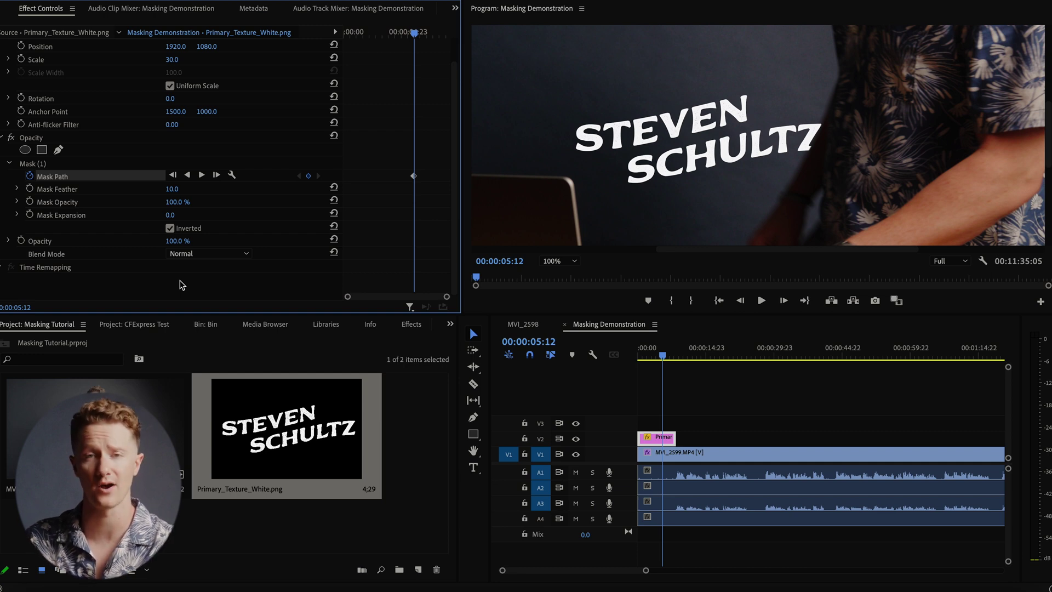
left_click(665, 442)
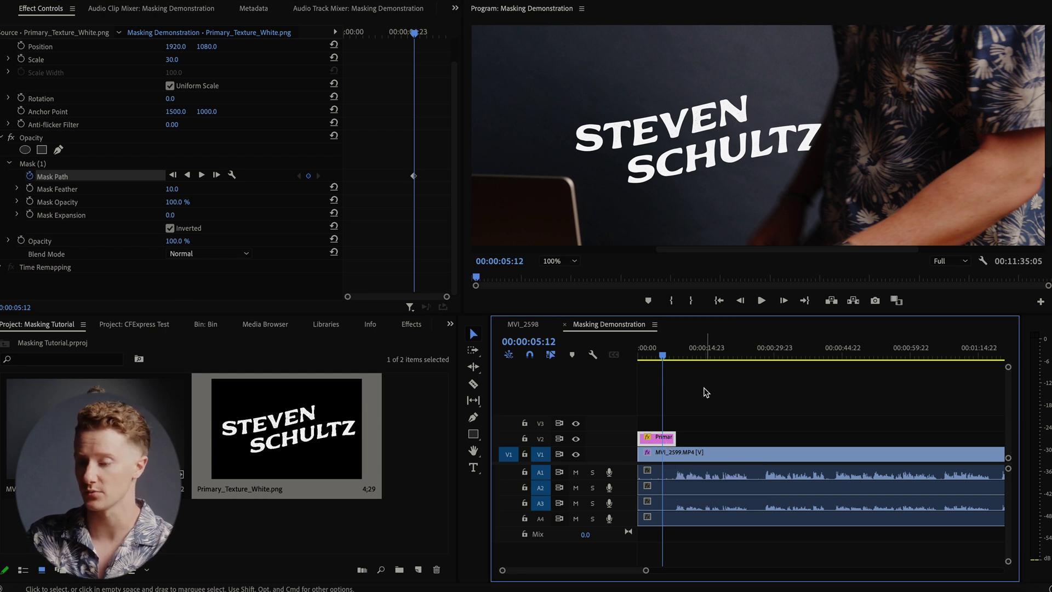
left_click(82, 168)
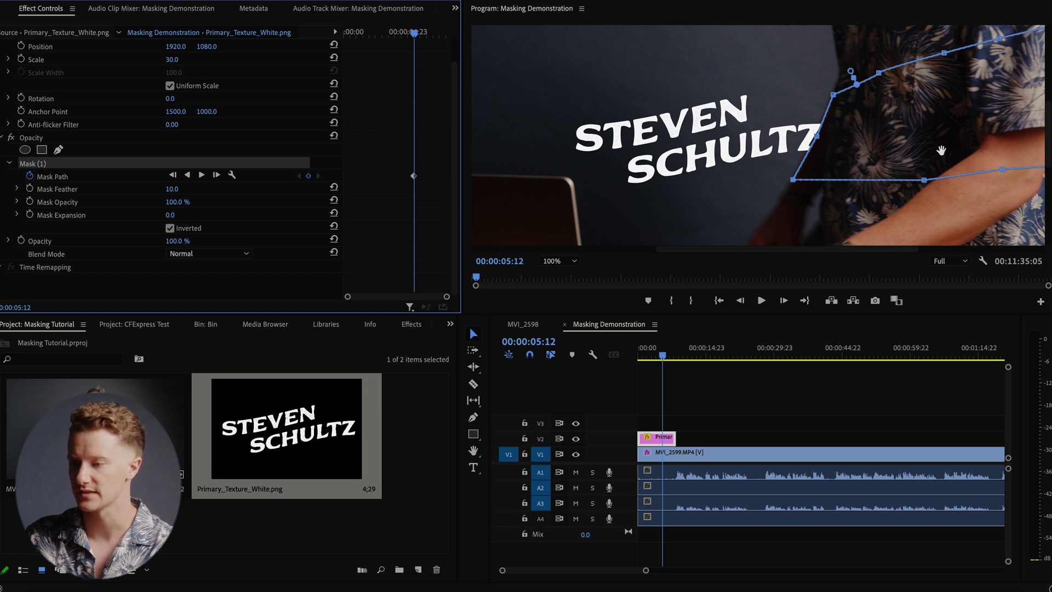
left_click(668, 440)
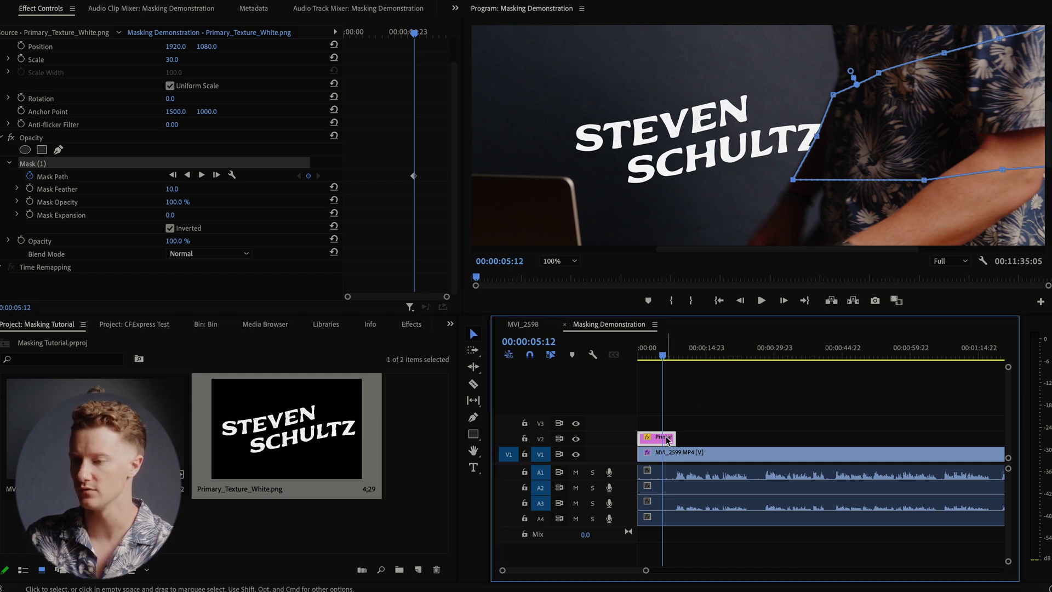
Advance one frame and shift the mask left to follow the arm
left_click(941, 130)
key("Right")
left_click_drag(941, 129, 926, 126)
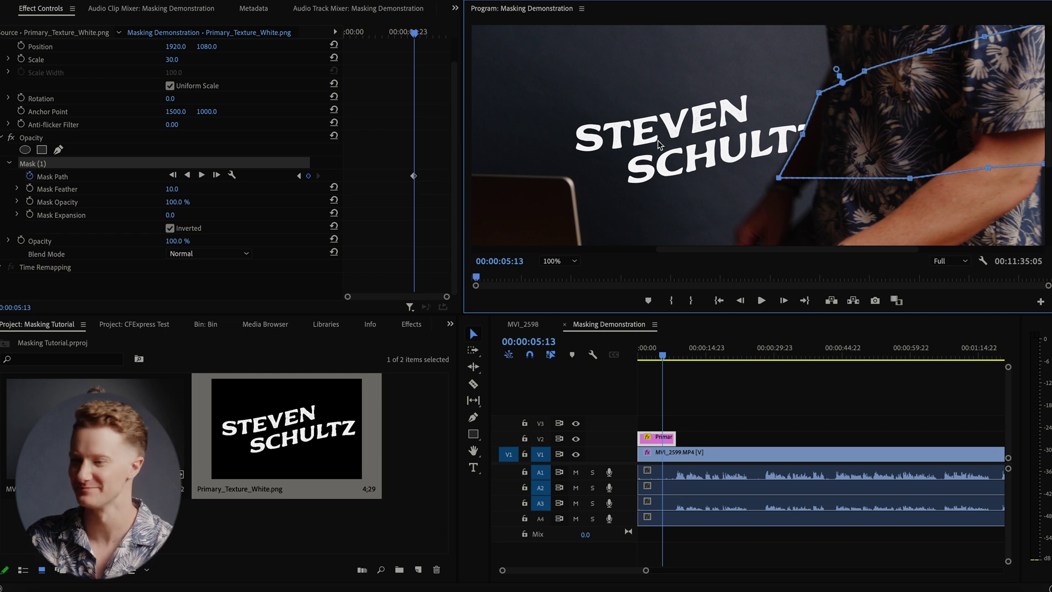
left_click(669, 441)
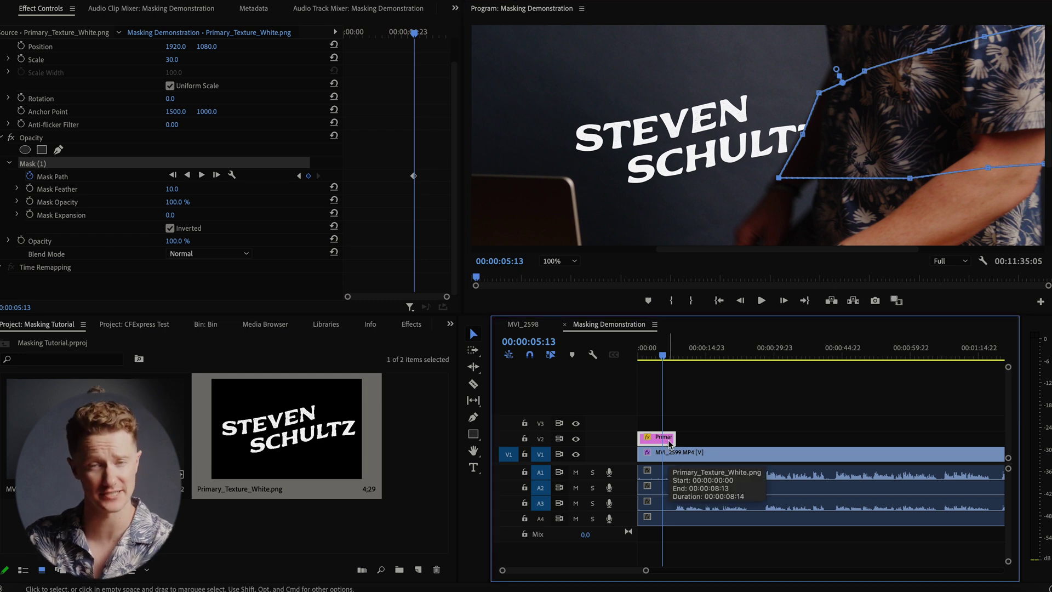
On the next frame, move the mask left and pull its bottom-left point onto the arm edge
key("Right")
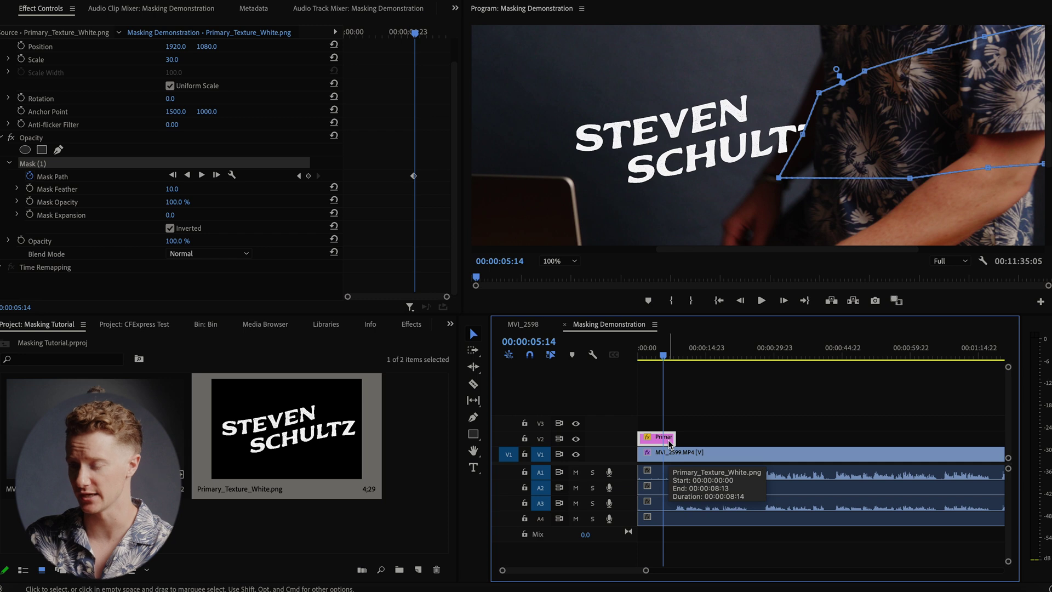
left_click_drag(862, 124, 848, 126)
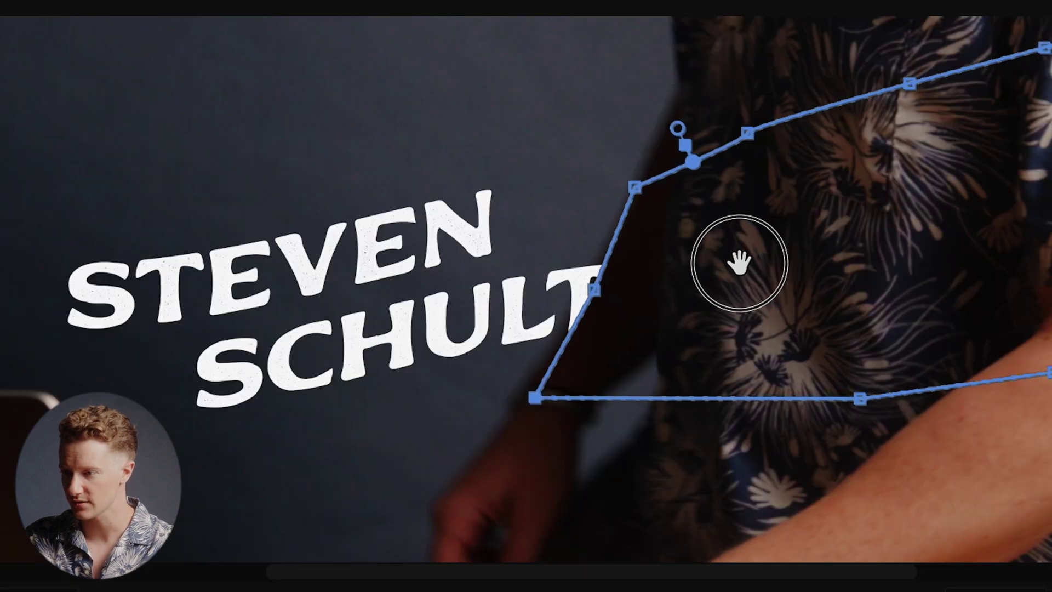
left_click_drag(740, 263, 733, 263)
left_click(521, 396)
left_click_drag(522, 397, 513, 402)
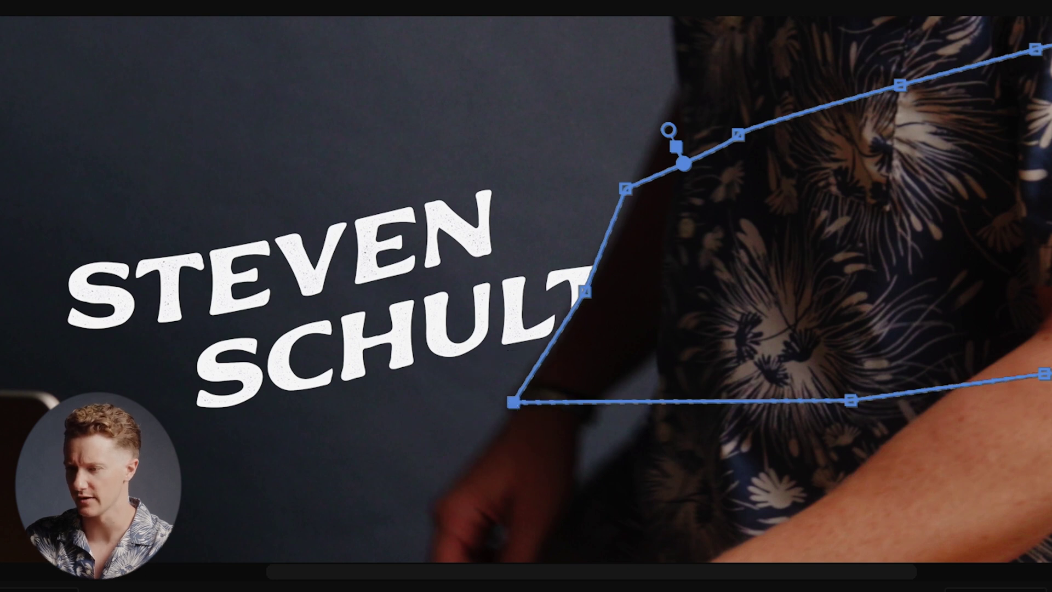
left_click_drag(726, 331, 682, 333)
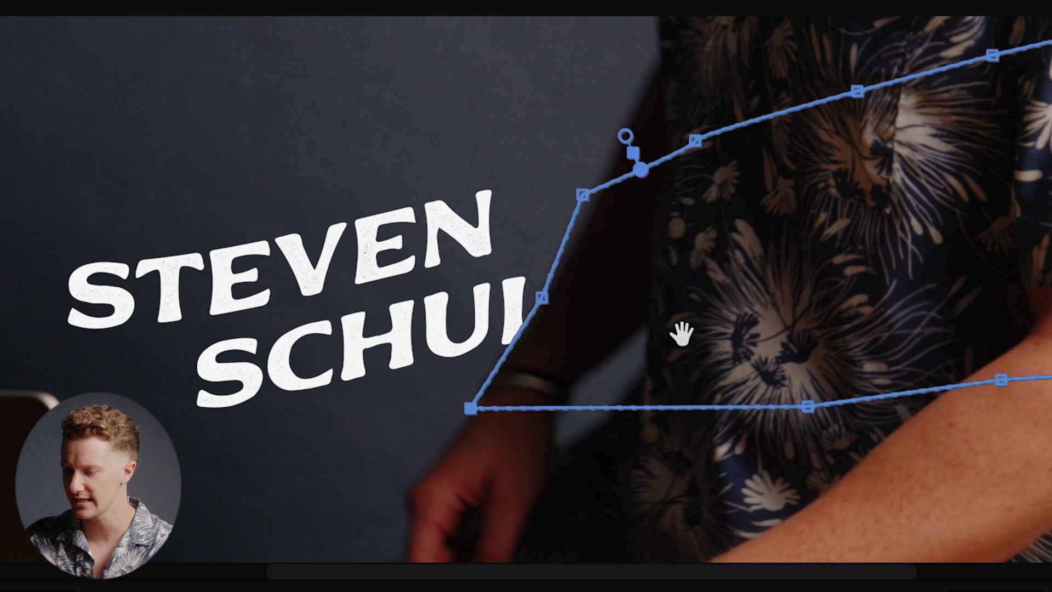
left_click_drag(582, 193, 590, 199)
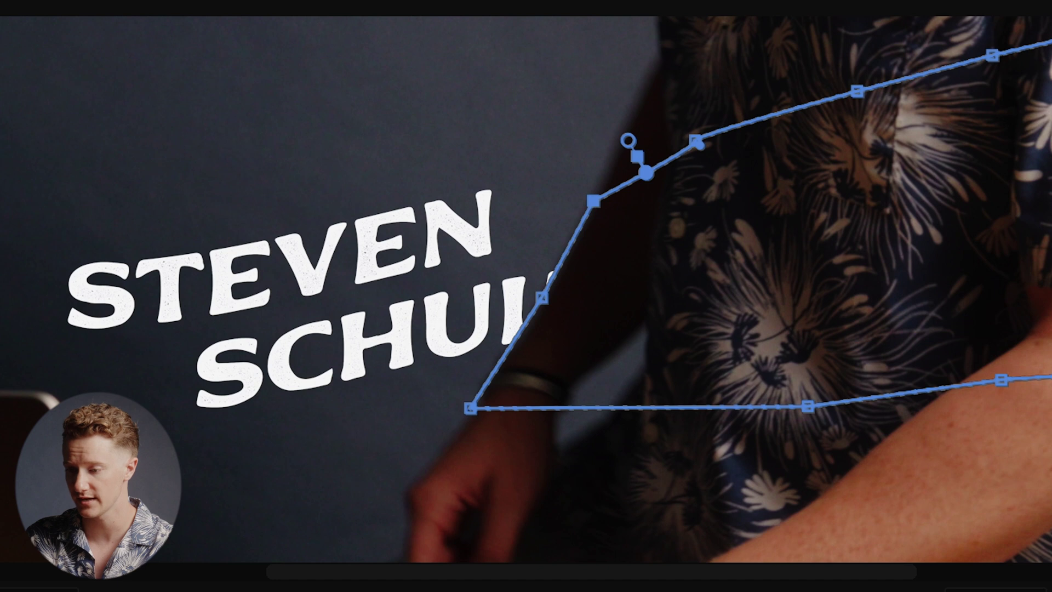
Shift the mask further left and curve its left edge and top point around the arm
left_click_drag(752, 295, 676, 277)
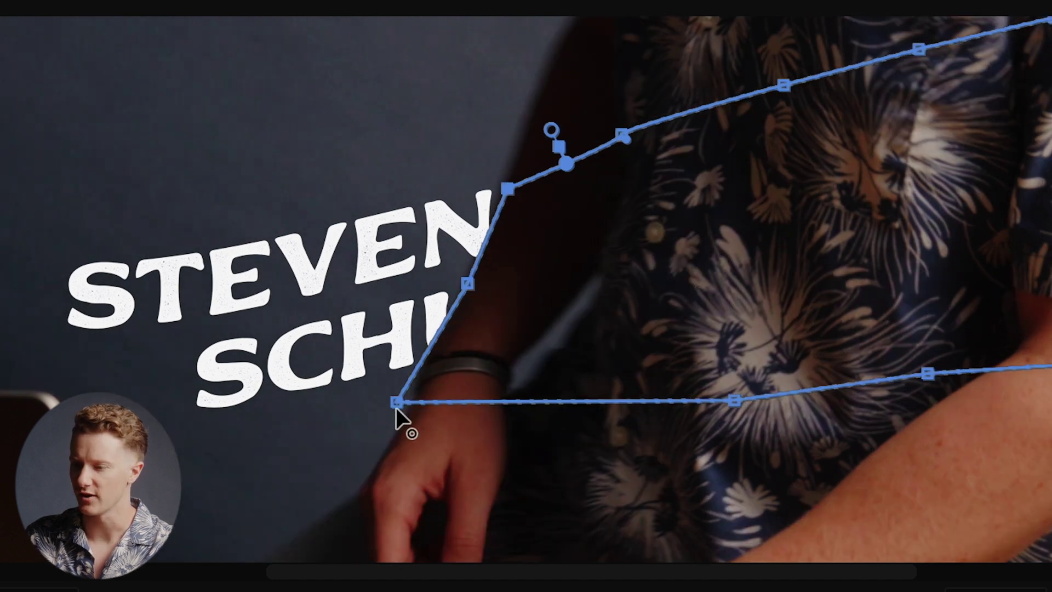
left_click_drag(396, 403, 408, 410)
left_click_drag(467, 284, 457, 296)
left_click_drag(508, 189, 498, 184)
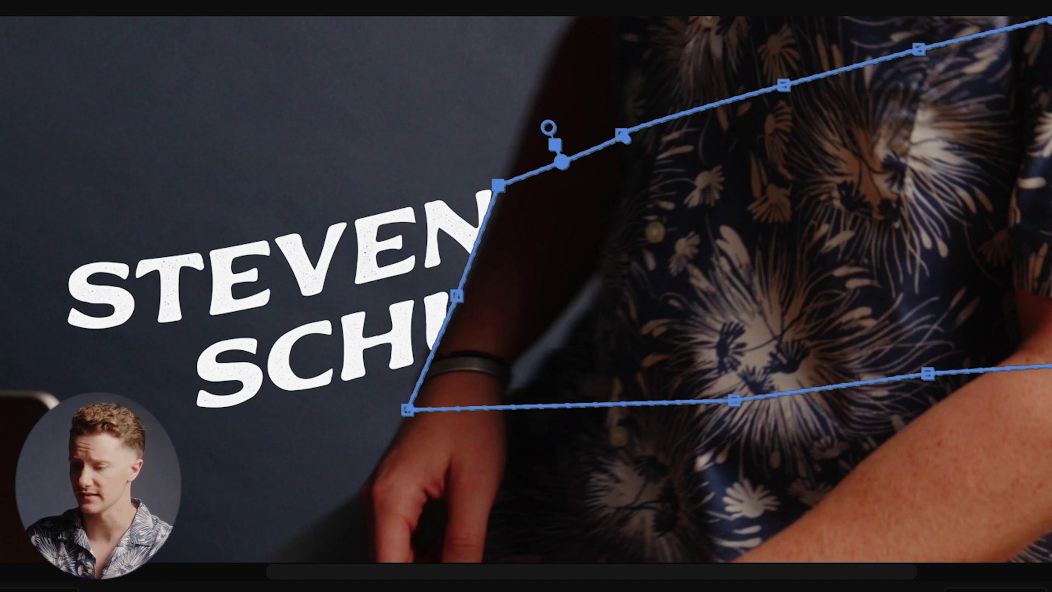
Refit the mask's bottom-left corner and lower edge down past the wristband
left_click_drag(722, 270, 692, 269)
left_click_drag(380, 409, 389, 413)
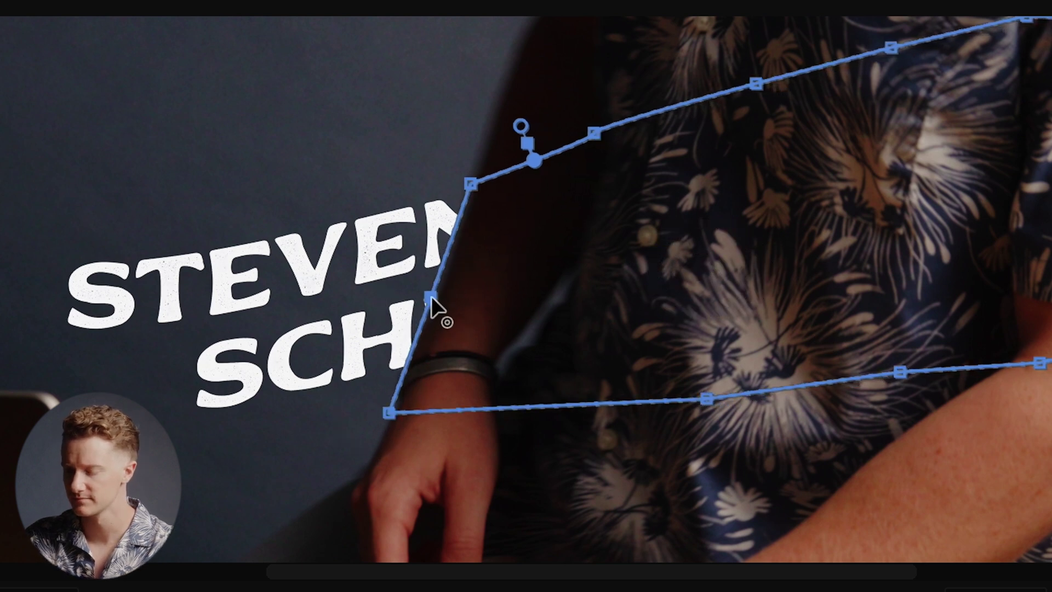
left_click_drag(623, 314, 590, 307)
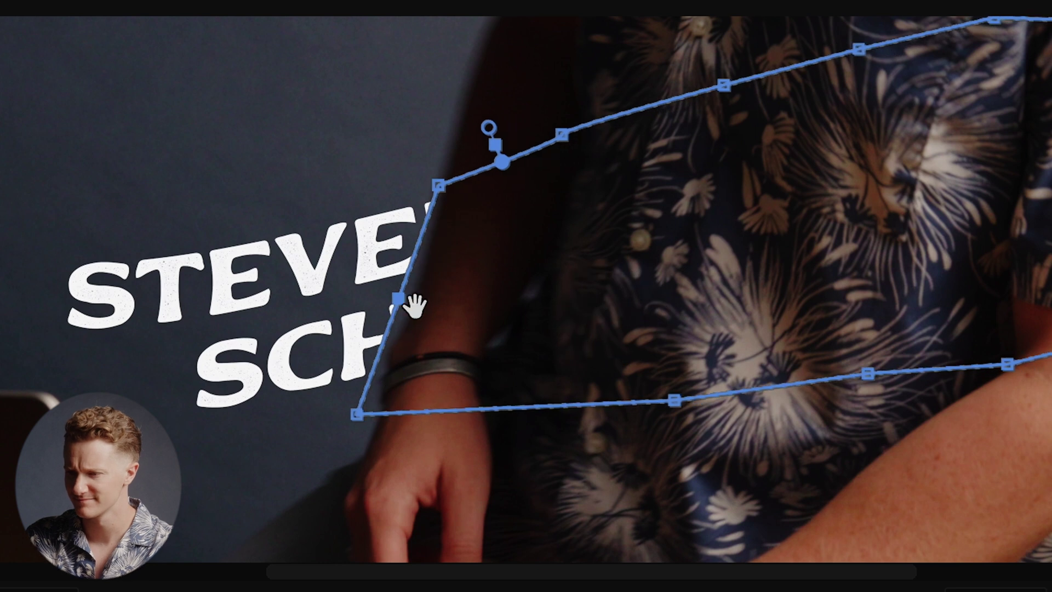
left_click(371, 417)
left_click_drag(371, 417, 360, 413)
left_click_drag(676, 401, 383, 389)
left_click_drag(377, 445, 367, 432)
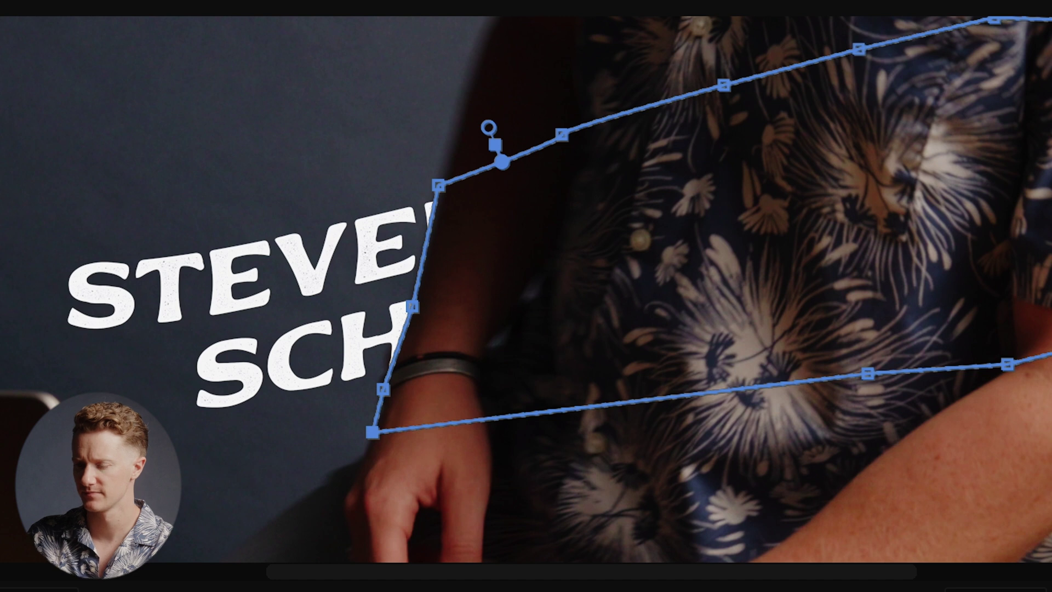
Advance a frame and drag the mask's left-edge points onto the arm
key("Right")
left_click_drag(438, 185, 411, 182)
left_click_drag(412, 306, 390, 305)
left_click_drag(383, 389, 363, 365)
left_click_drag(372, 432, 358, 415)
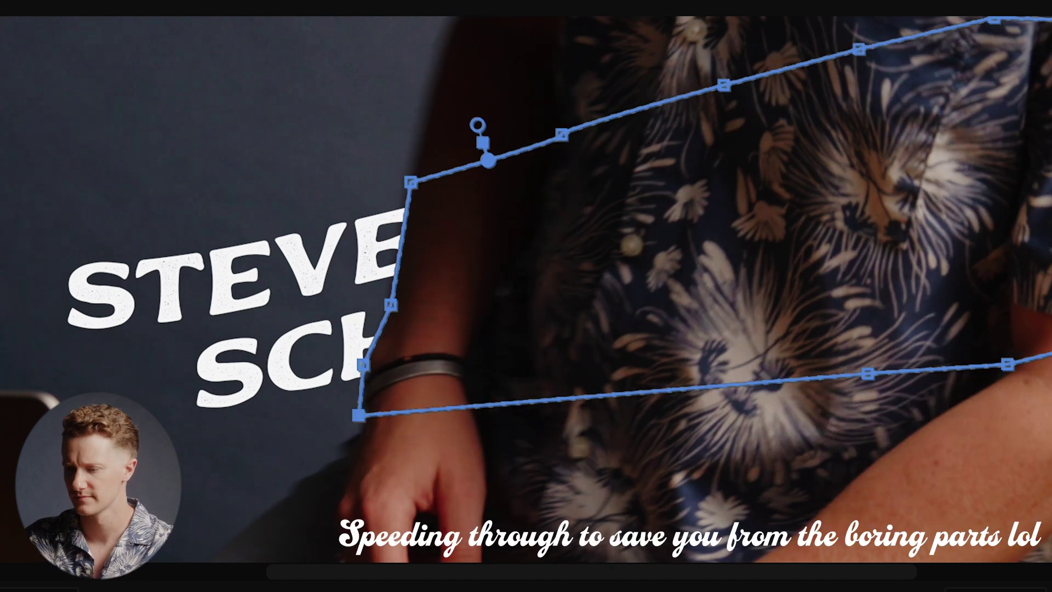
On the next frame, shift the mask left and pull its lower-left points to the arm edge
key("Right")
left_click_drag(540, 230, 503, 234)
left_click_drag(353, 309, 364, 300)
left_click_drag(326, 369, 343, 360)
left_click_drag(321, 419, 342, 413)
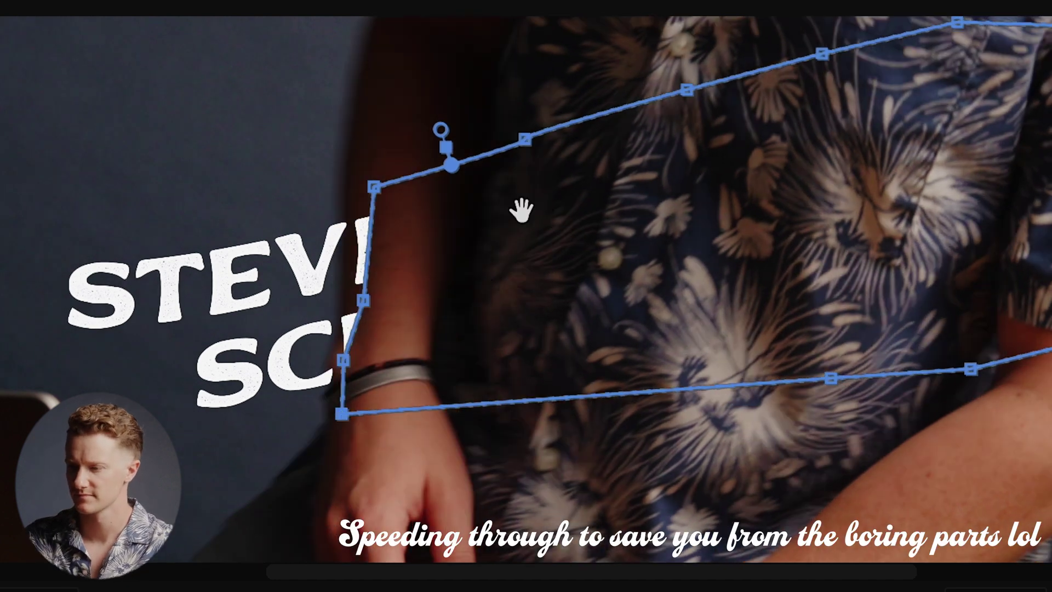
left_click_drag(521, 210, 488, 218)
left_click_drag(310, 368, 321, 365)
left_click_drag(330, 308, 336, 316)
left_click_drag(309, 422, 327, 419)
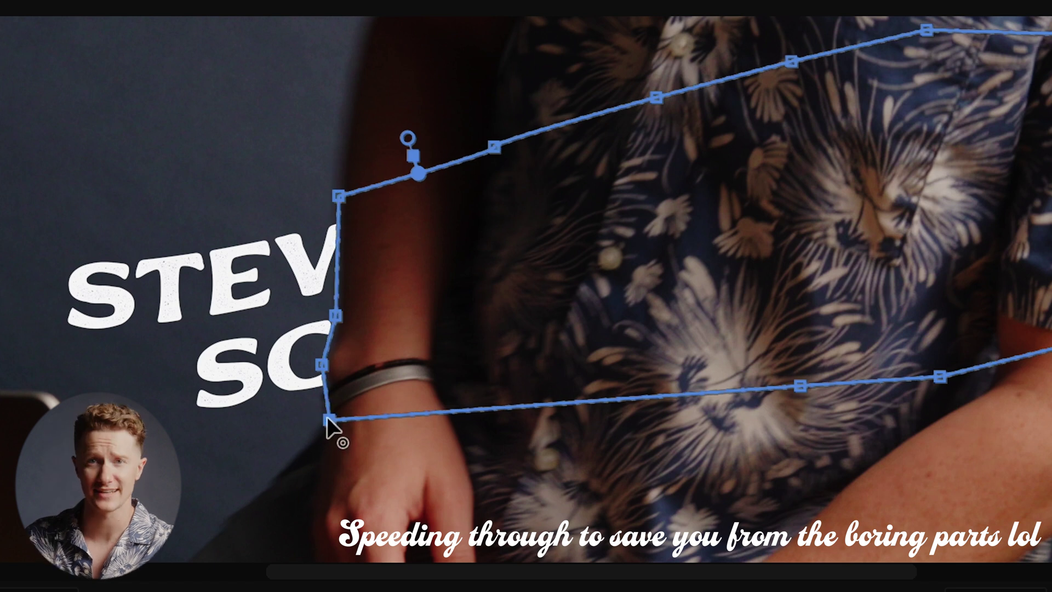
Advance another frame, shift the mask left and nudge its lower-left points to the arm
key("Right")
left_click_drag(430, 308, 398, 314)
left_click_drag(290, 371, 296, 371)
left_click_drag(297, 423, 257, 422)
On the following frame, move the mask left and fine-tune its left-edge points
key("Right")
key("Right")
left_click_drag(437, 289, 404, 297)
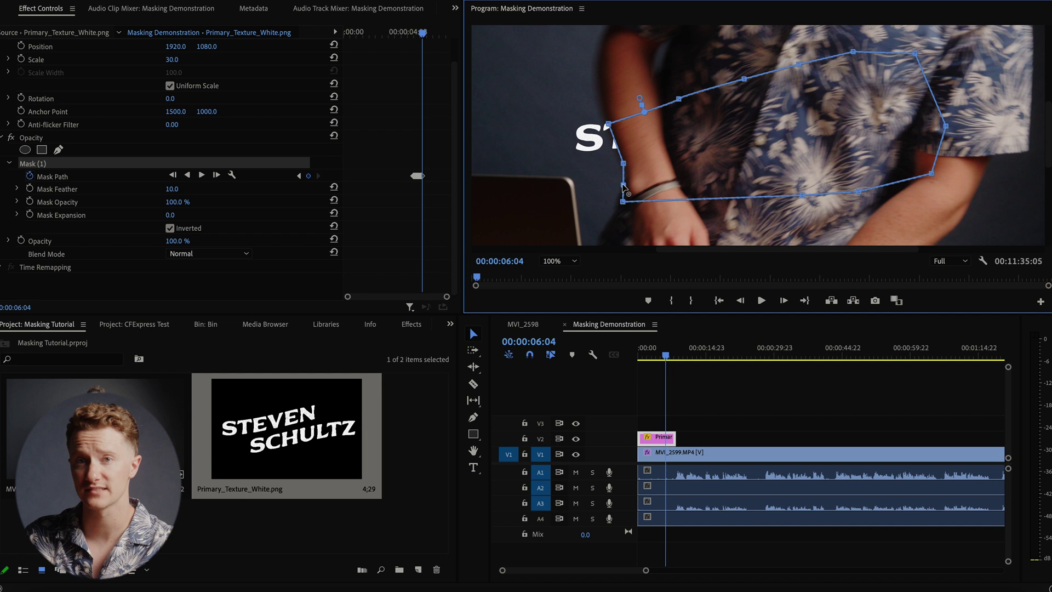
left_click(220, 398)
left_click(220, 437)
left_click_drag(624, 204, 630, 203)
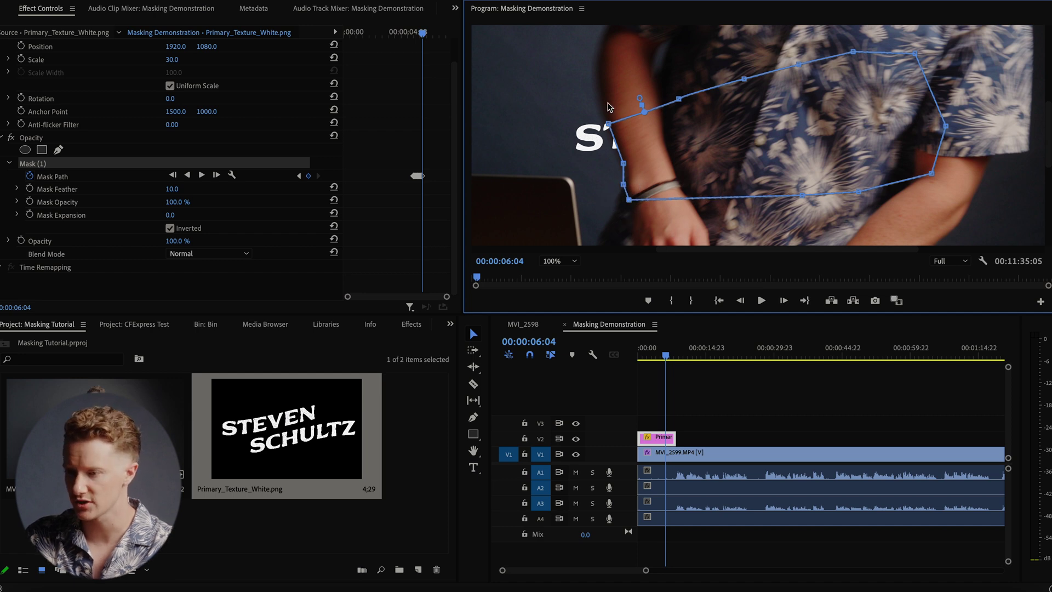
left_click_drag(608, 124, 605, 124)
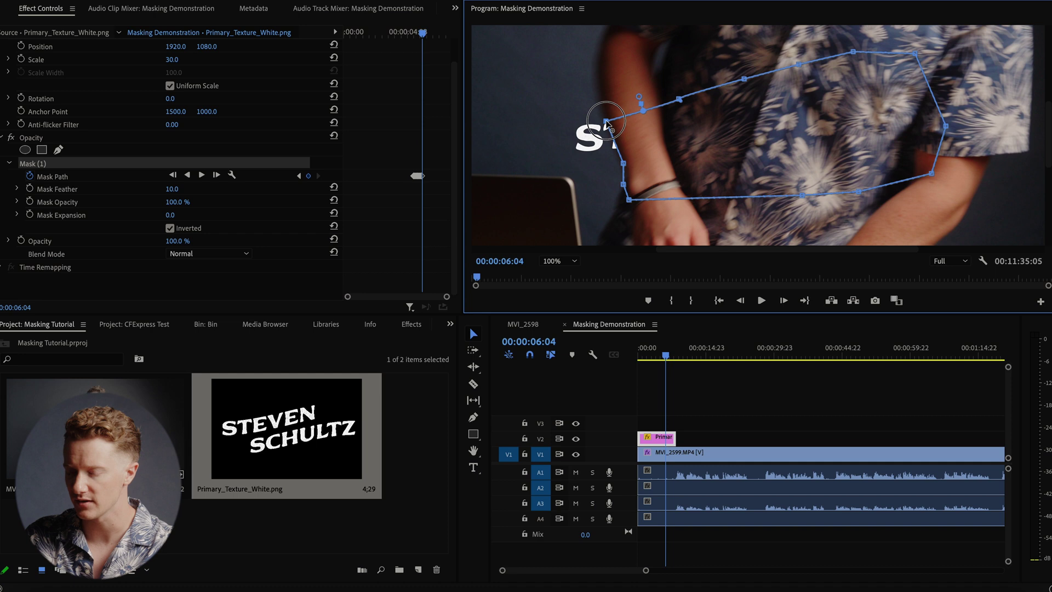
left_click(623, 163)
left_click_drag(623, 164, 620, 164)
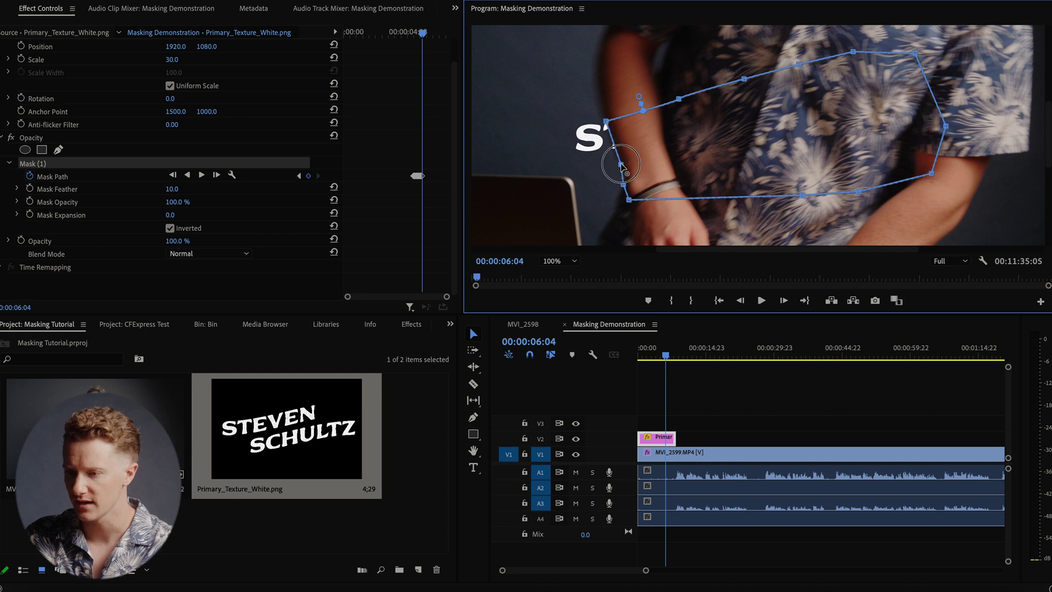
Reposition the mask and pull its lowest left points onto the forearm at 00:00:06:06
left_click(669, 441)
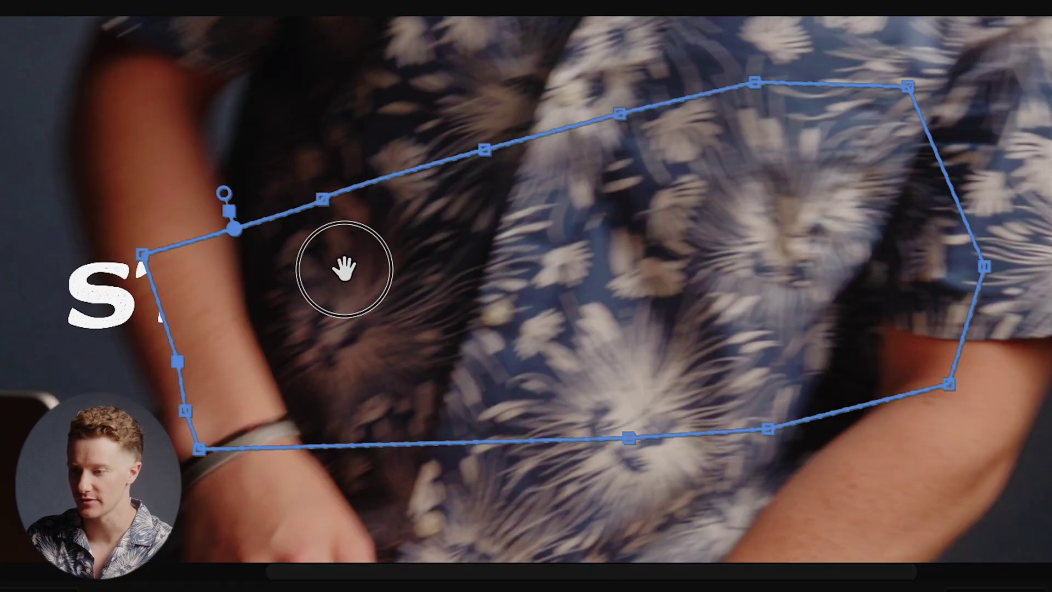
left_click_drag(686, 128, 668, 131)
left_click_drag(294, 274, 290, 274)
left_click_drag(126, 367, 138, 370)
left_click_drag(133, 415, 176, 441)
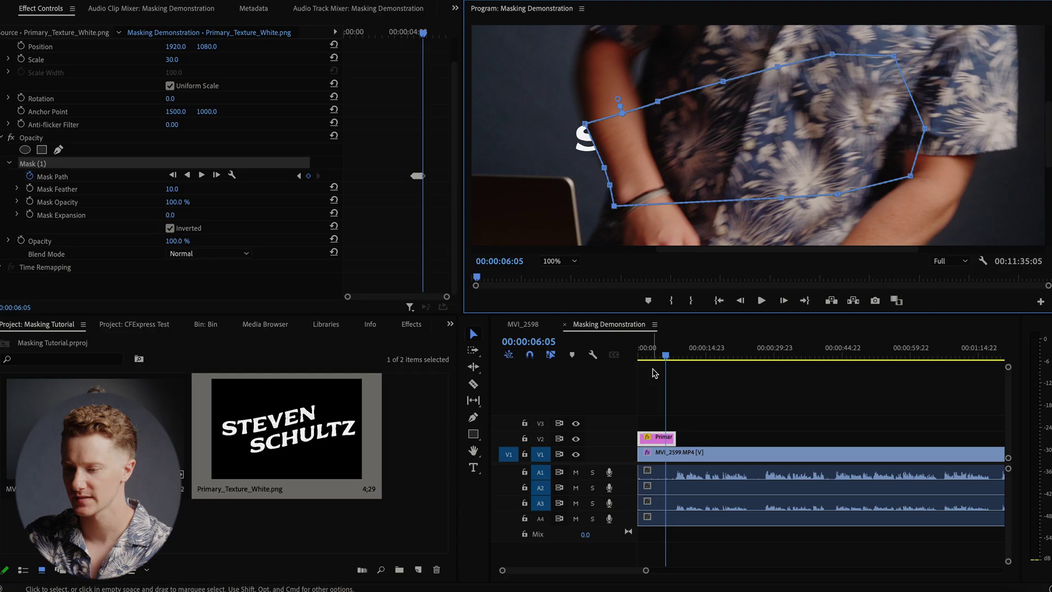
left_click(652, 373)
Advance one more frame and shift the mask left to keep it on the arm
key("Right")
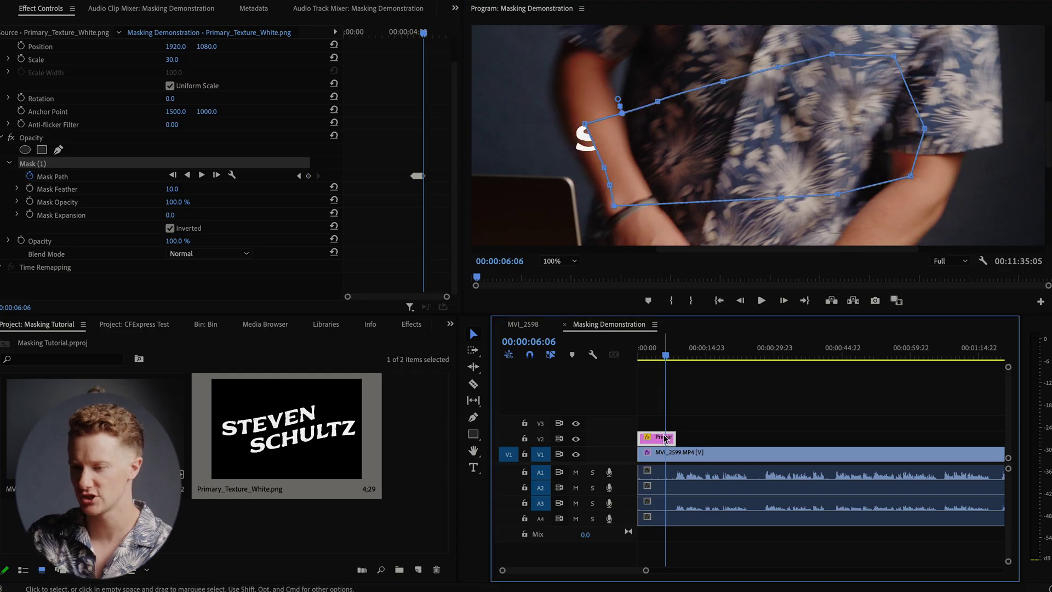
left_click_drag(645, 146, 623, 148)
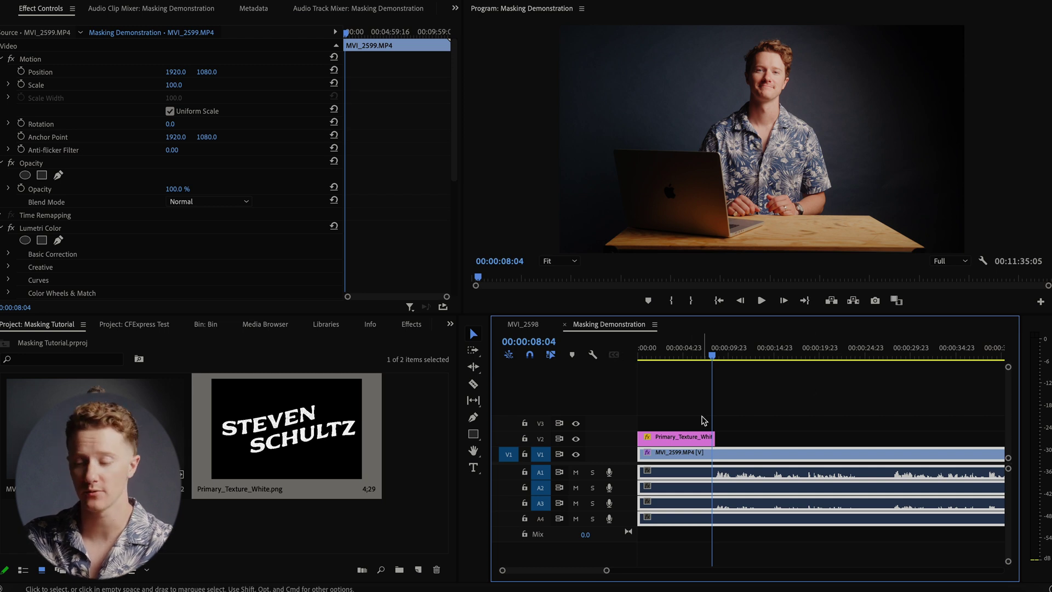
Raise the title mask's feather to 20 and scrub back to 00:00:01:09 to review
left_click(699, 442)
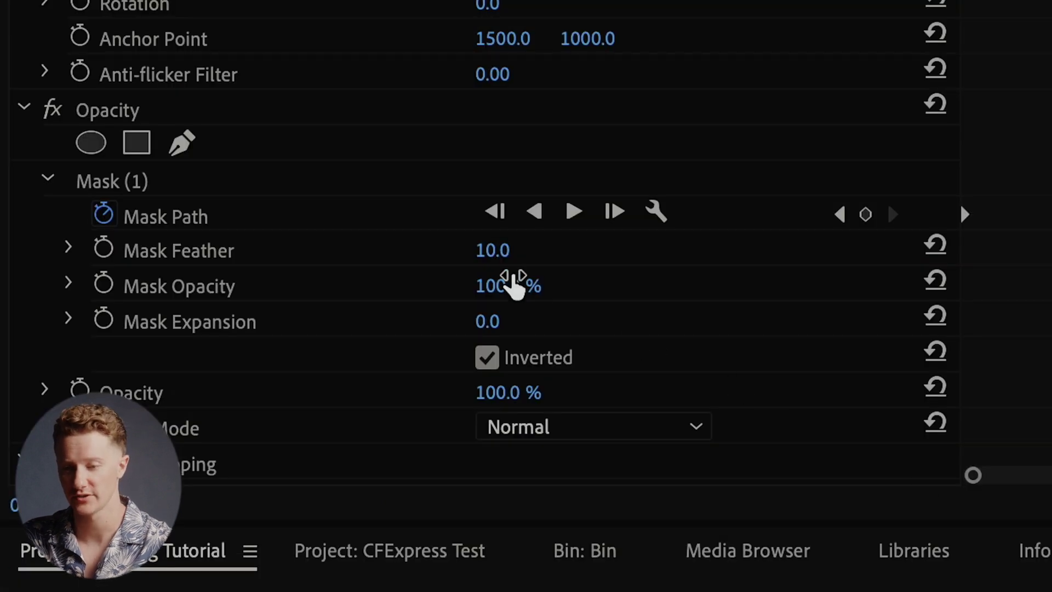
left_click(490, 254)
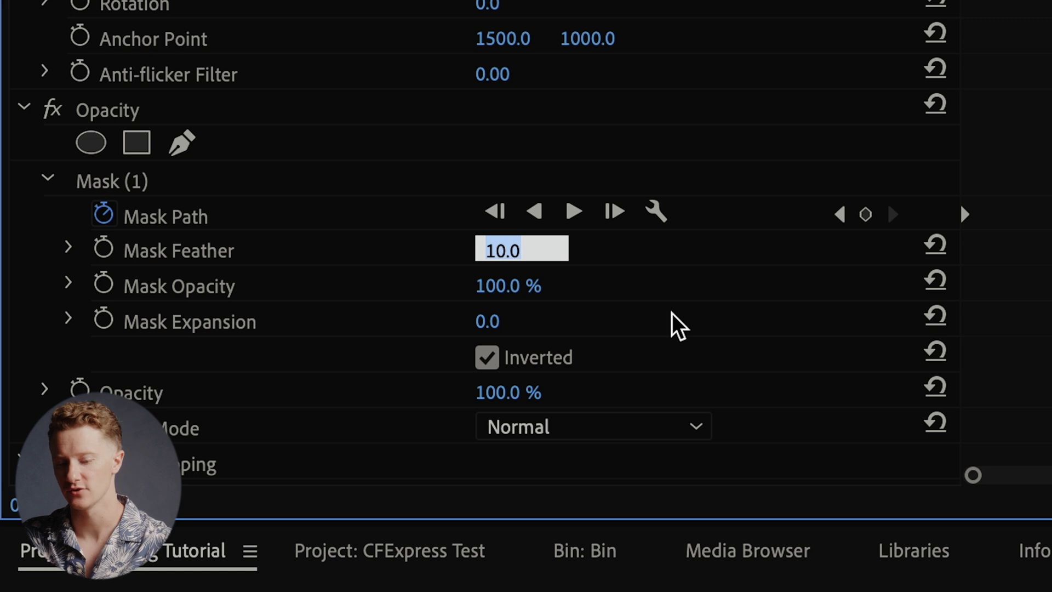
type("20")
key("Return")
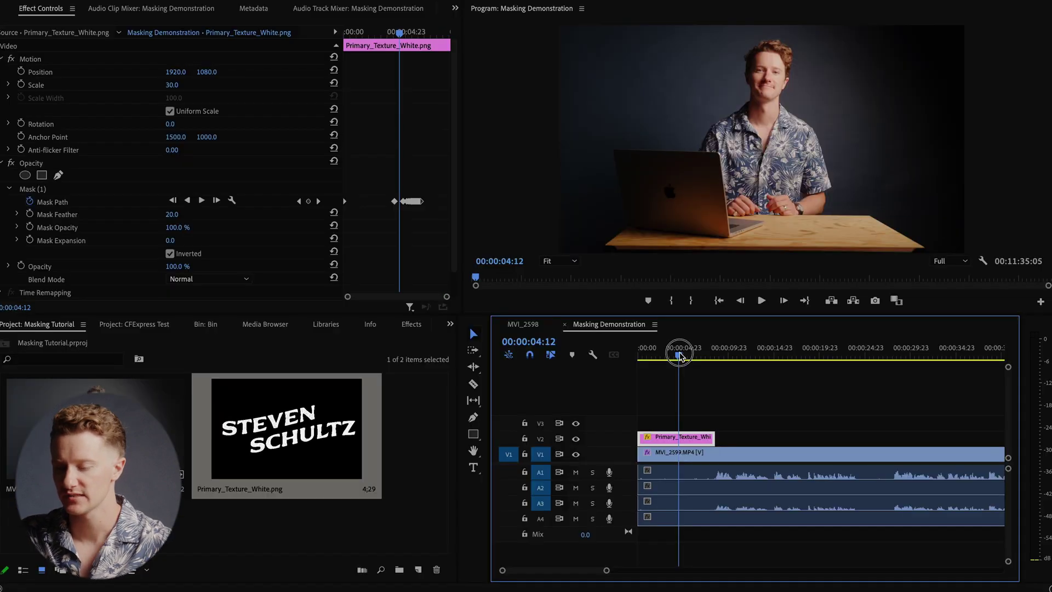
left_click_drag(680, 358, 662, 359)
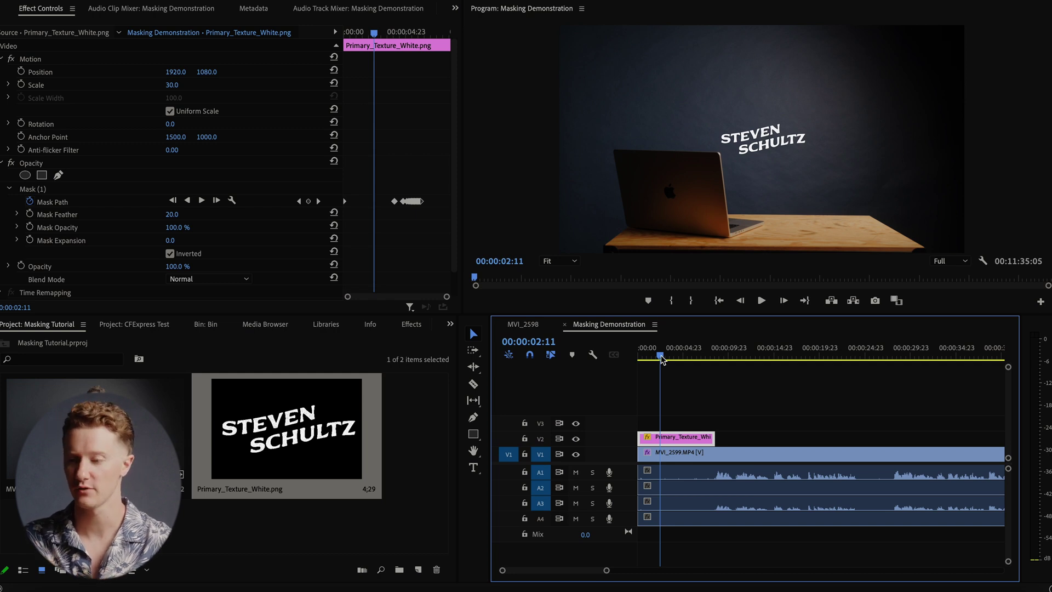
left_click_drag(662, 359, 650, 359)
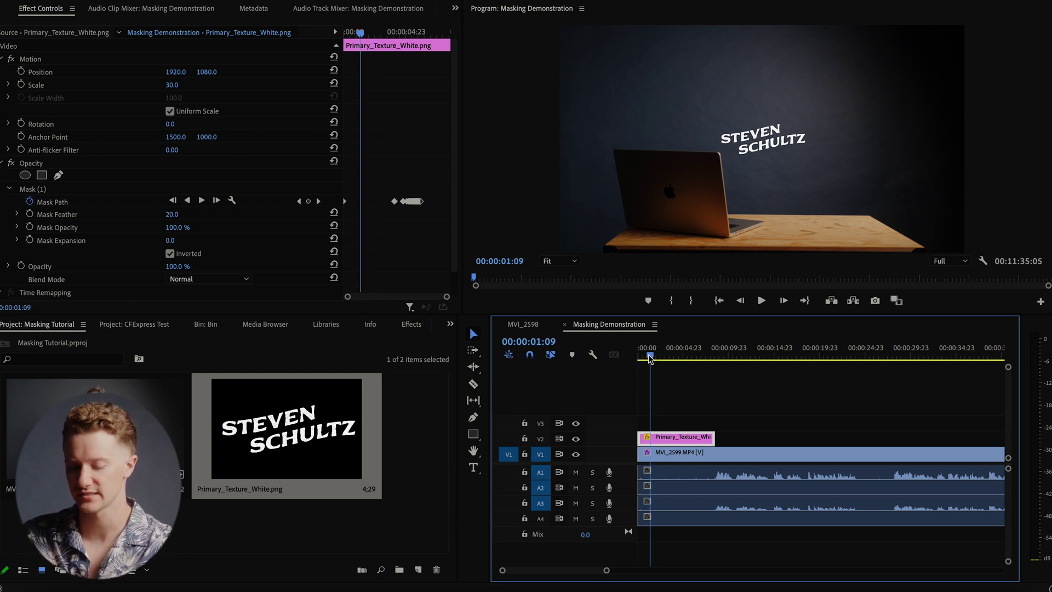